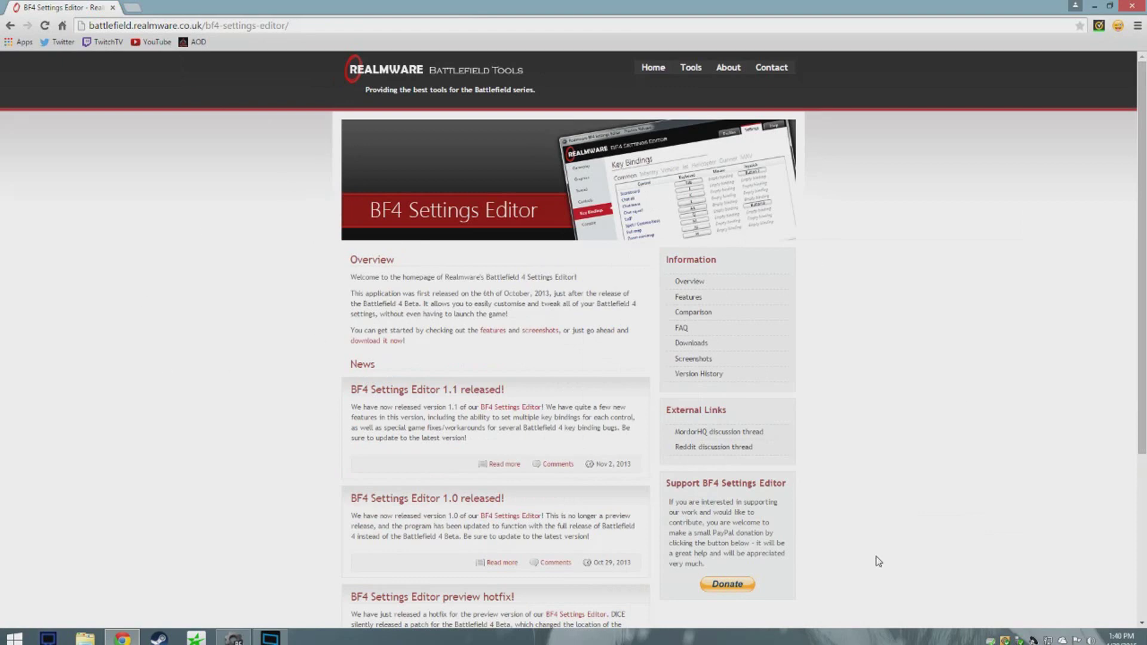
Check the site's Norton Safe Web rating, then reload the BF4 Settings Editor page
click(1102, 30)
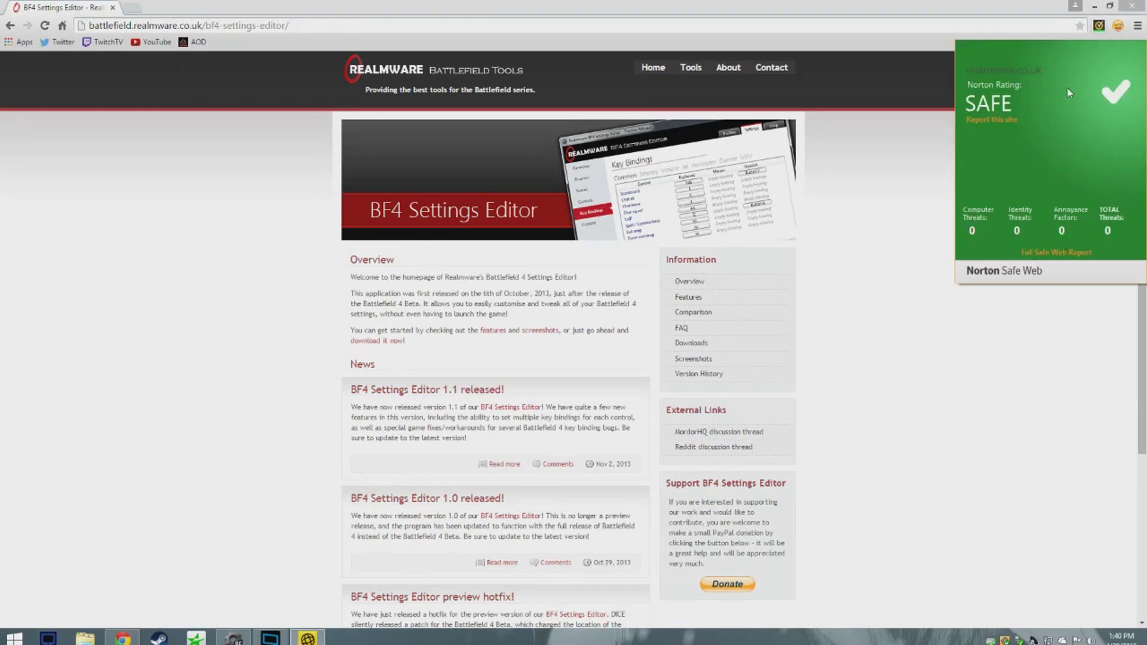
click(1003, 375)
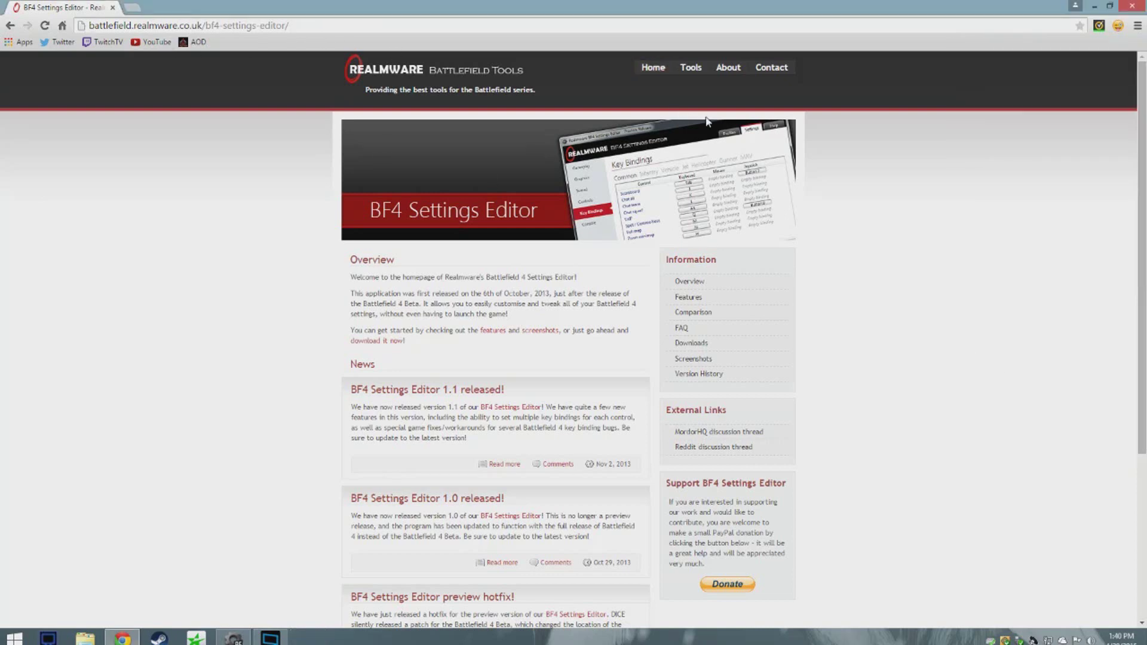
mouse_move(700, 73)
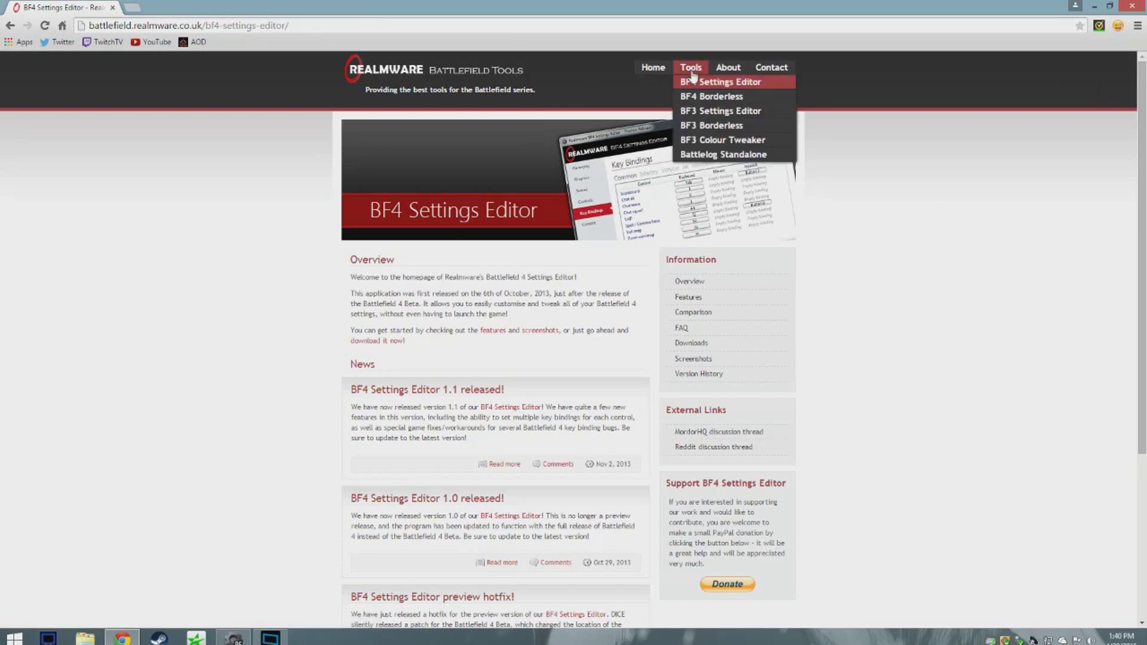
click(696, 84)
scroll(299, 305, down, 5)
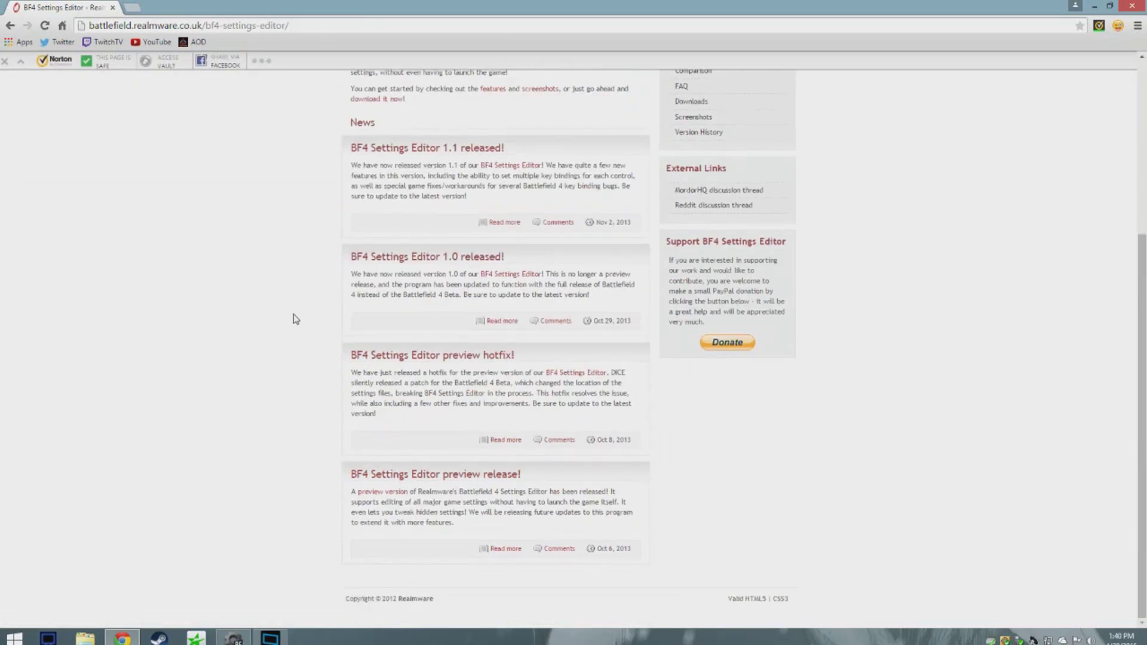
scroll(539, 138, up, 5)
Minimize Chrome, restart BF4 Settings Editor, and view its Profiles and Gameplay settings pages
click(1094, 7)
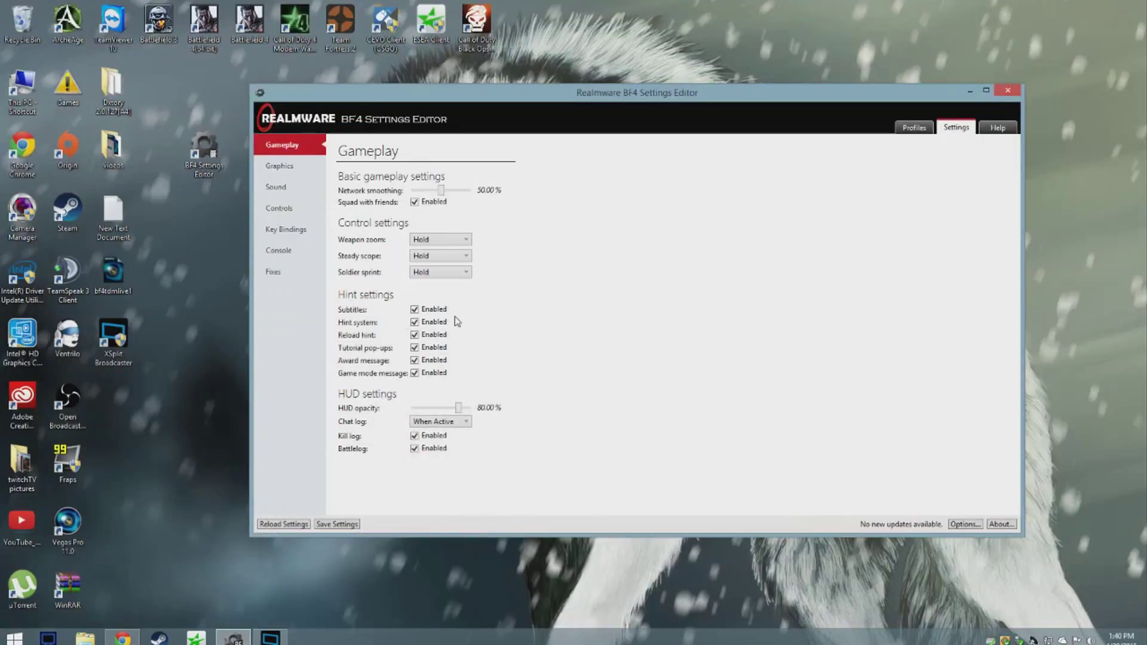
click(1009, 90)
double_click(186, 155)
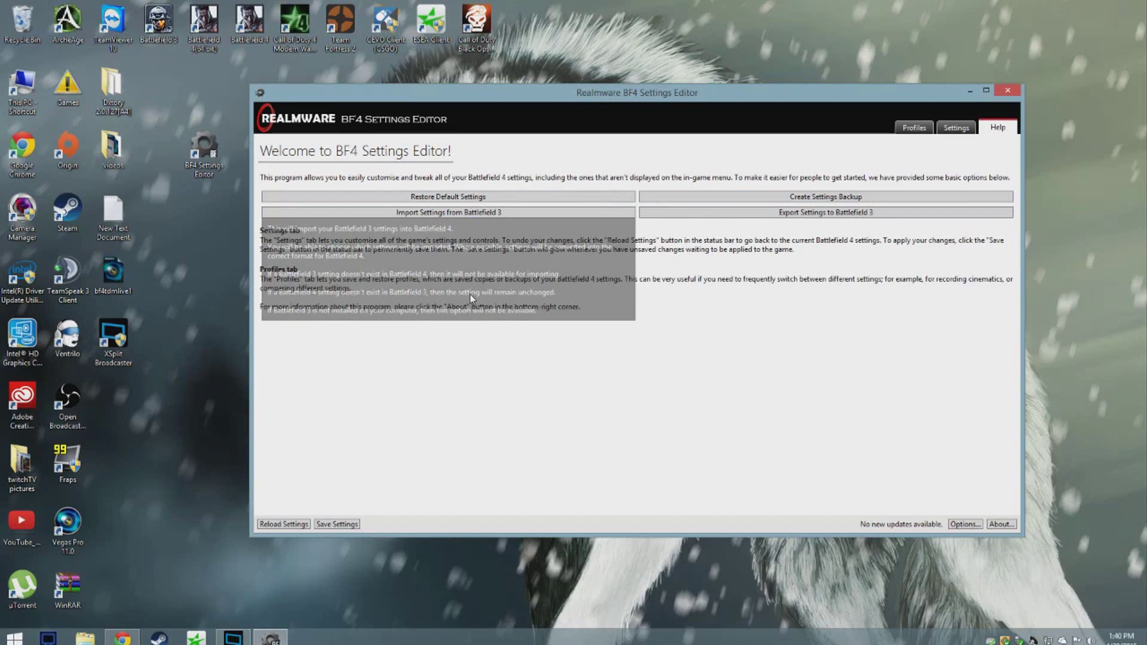
click(906, 132)
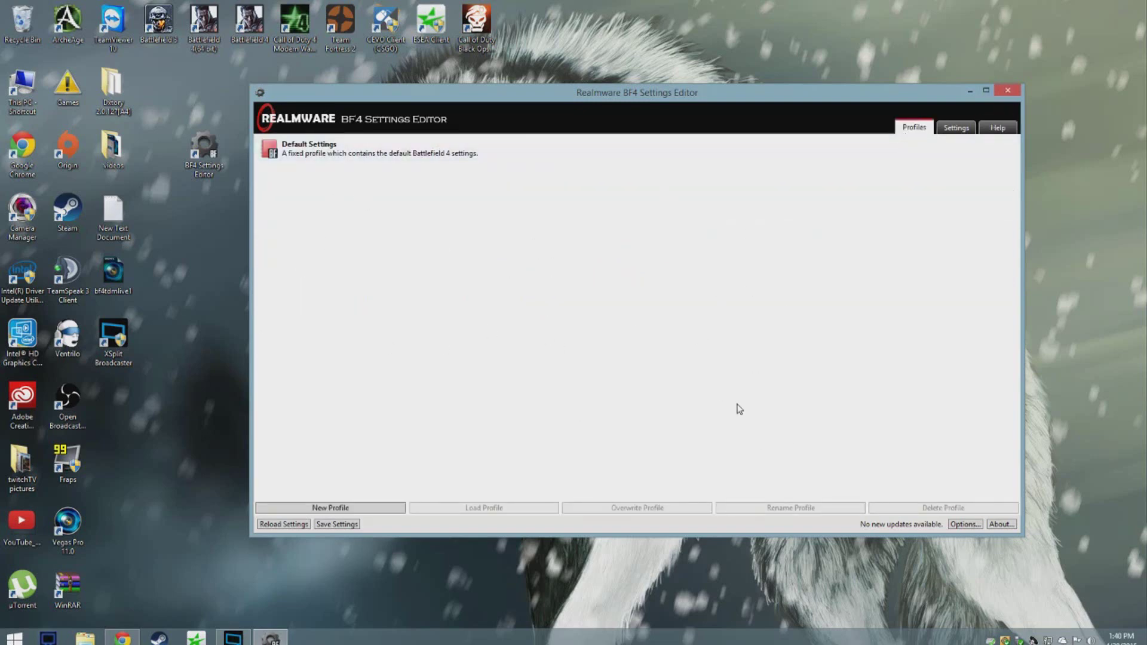
click(955, 133)
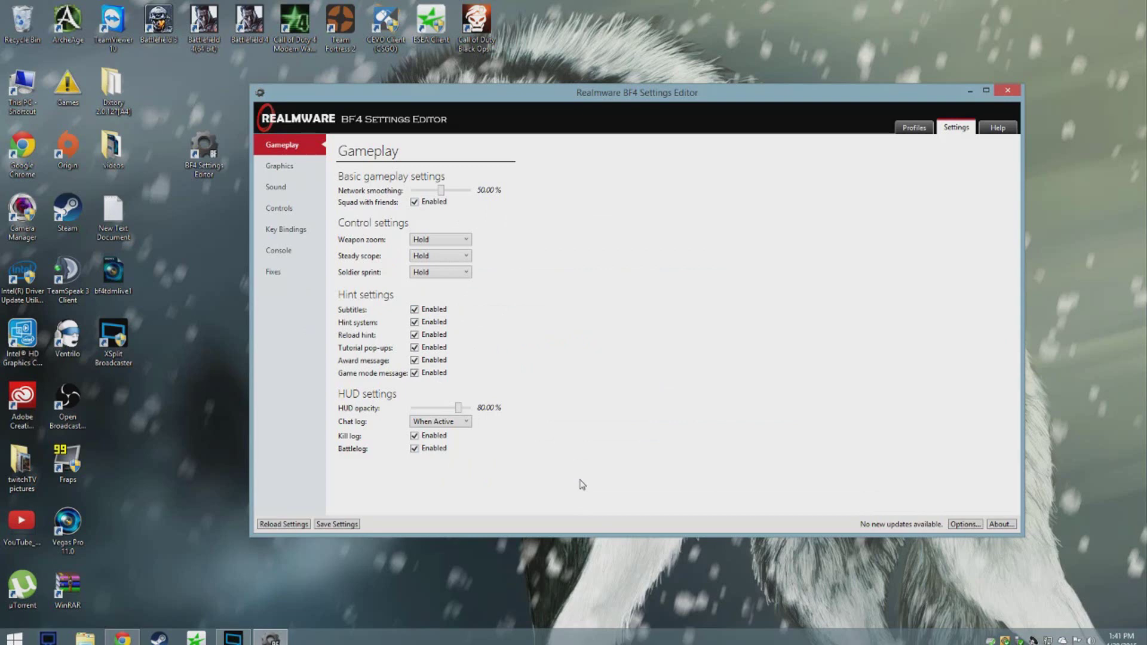
click(290, 186)
click(299, 169)
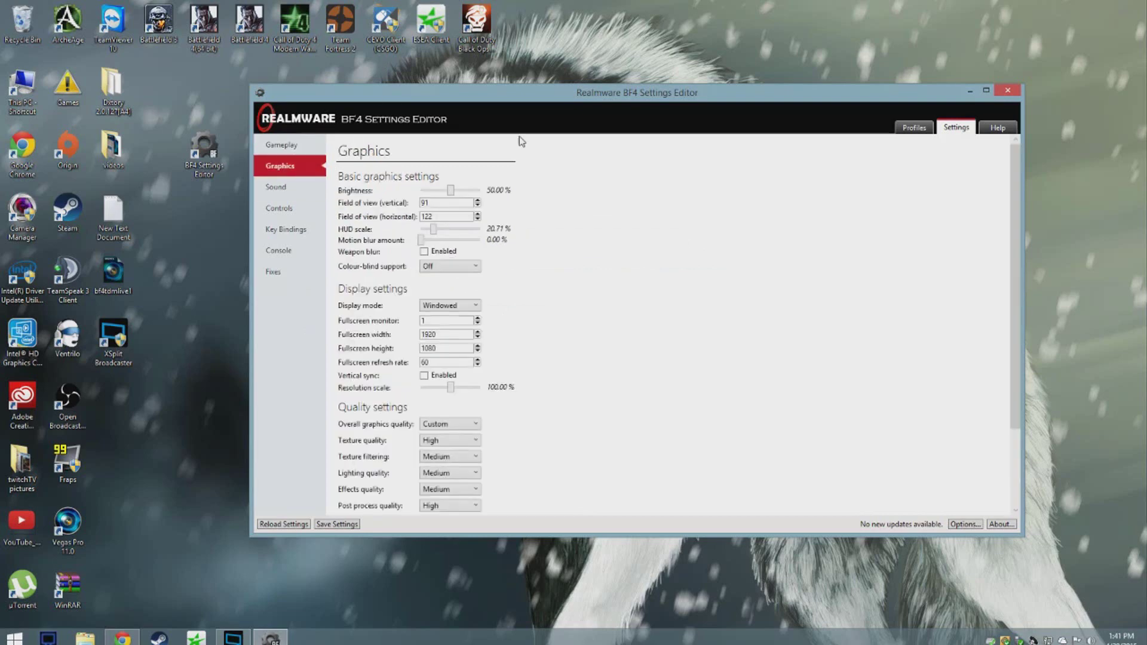
drag(1016, 237, 824, 217)
click(423, 253)
click(435, 253)
scroll(777, 328, down, 1)
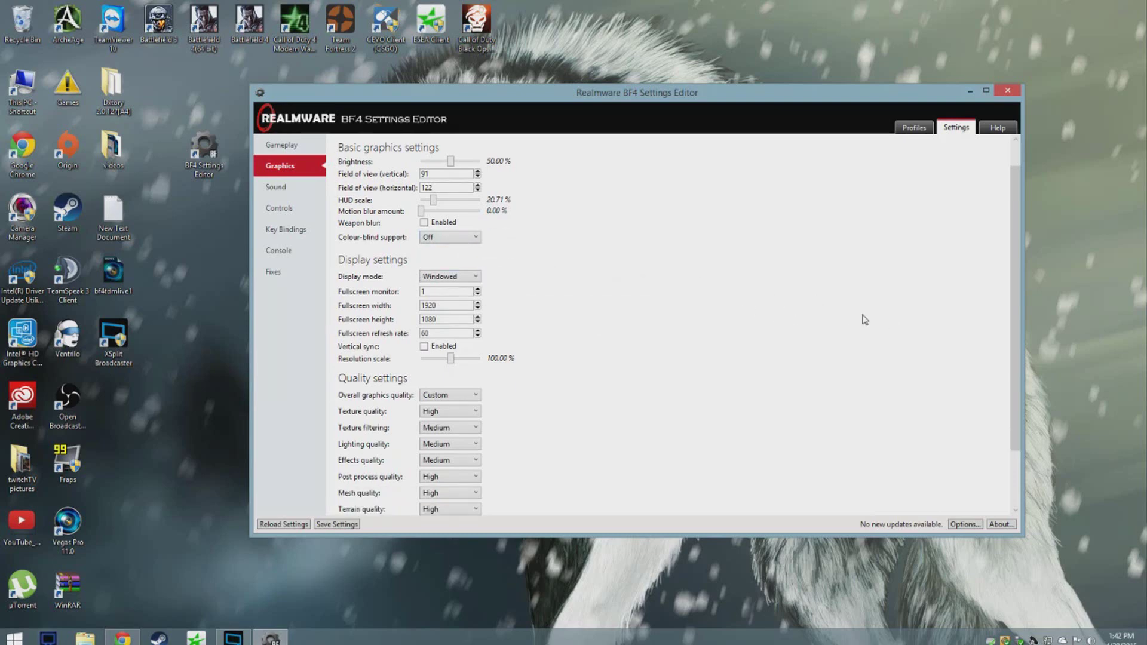
scroll(513, 276, down, 1)
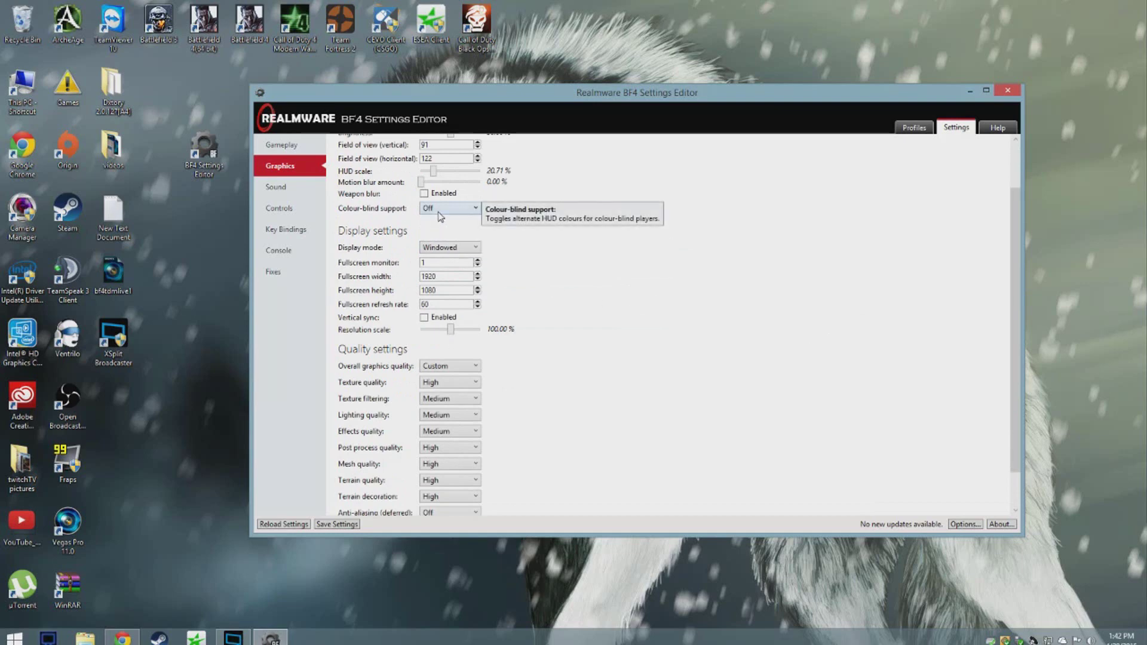
scroll(848, 442, up, 2)
scroll(642, 327, down, 2)
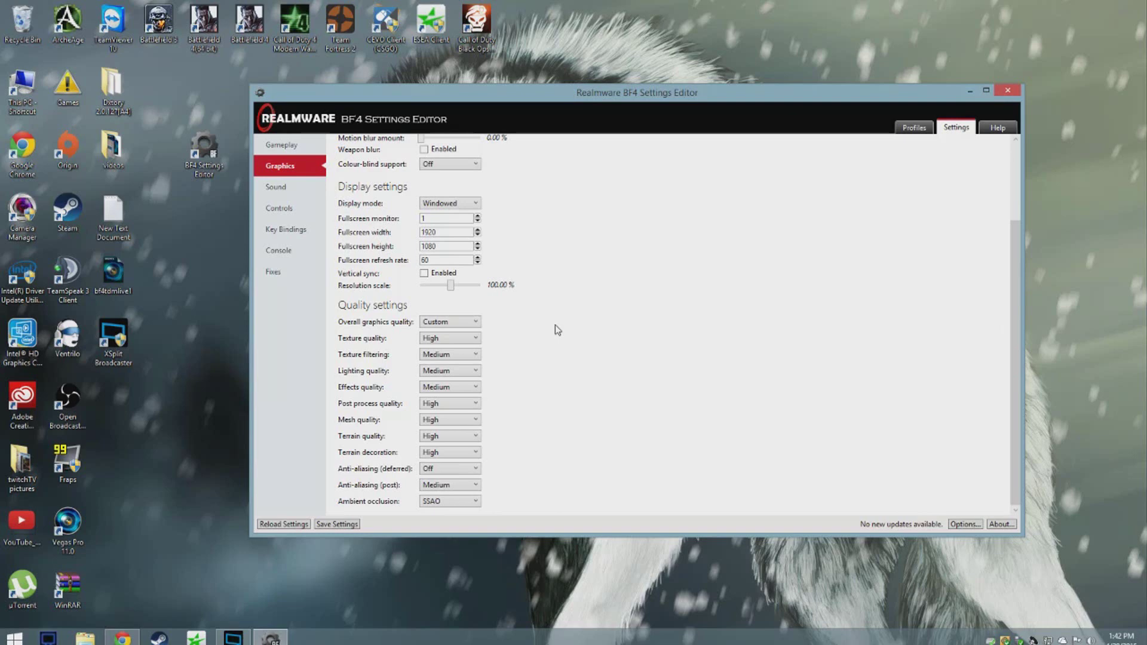
mouse_move(349, 235)
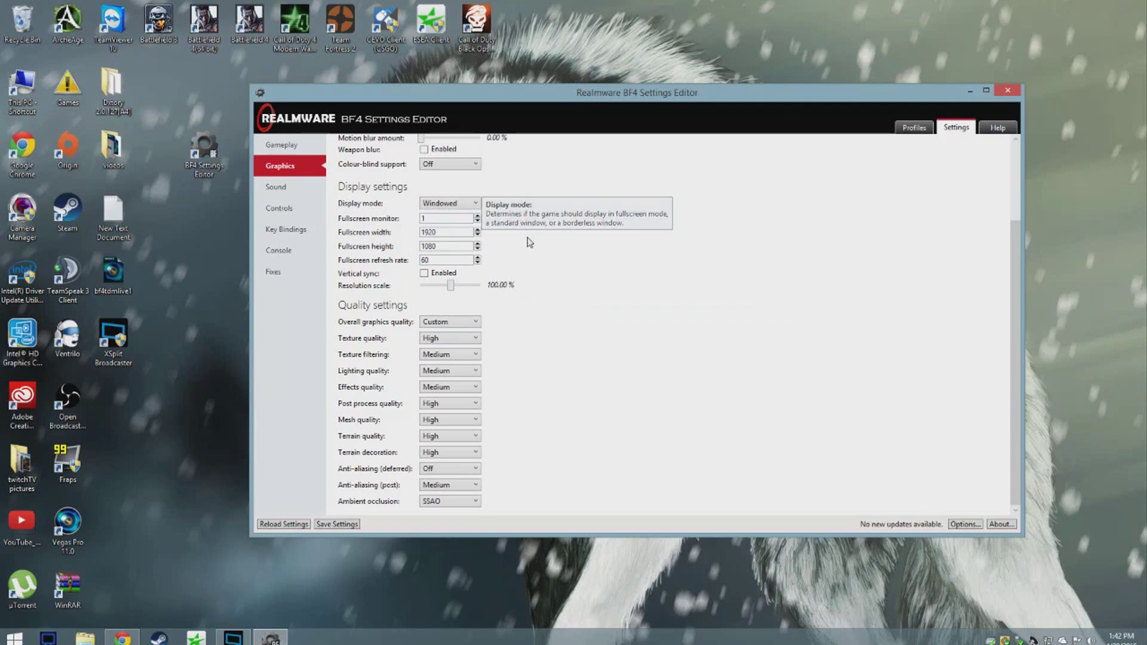
mouse_move(438, 237)
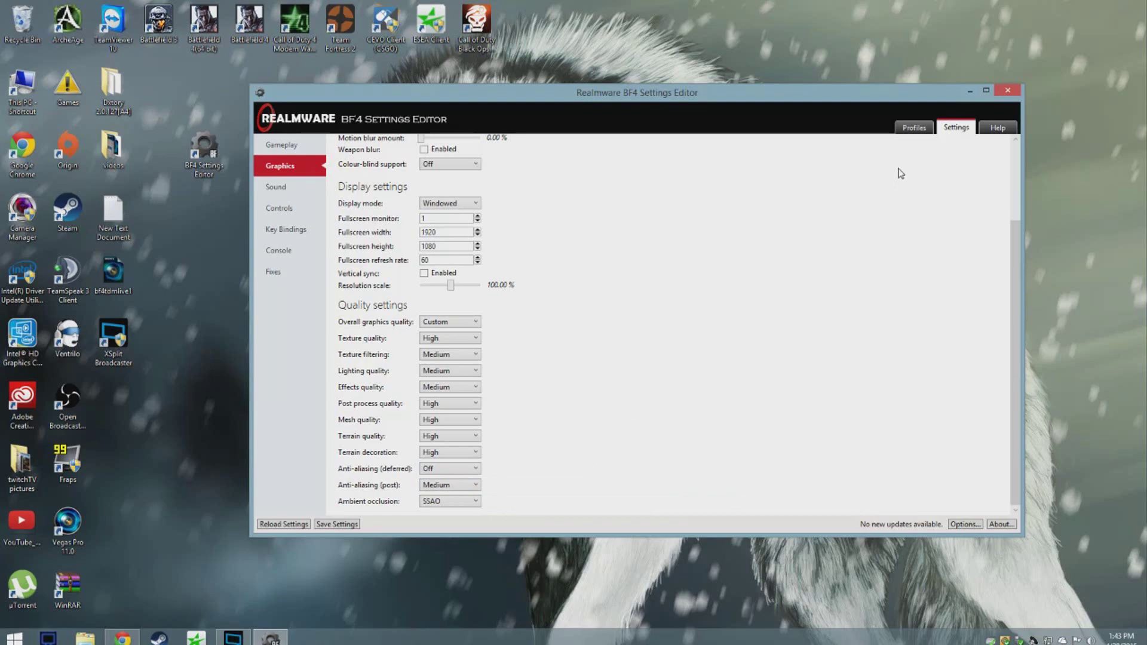
scroll(657, 179, up, 3)
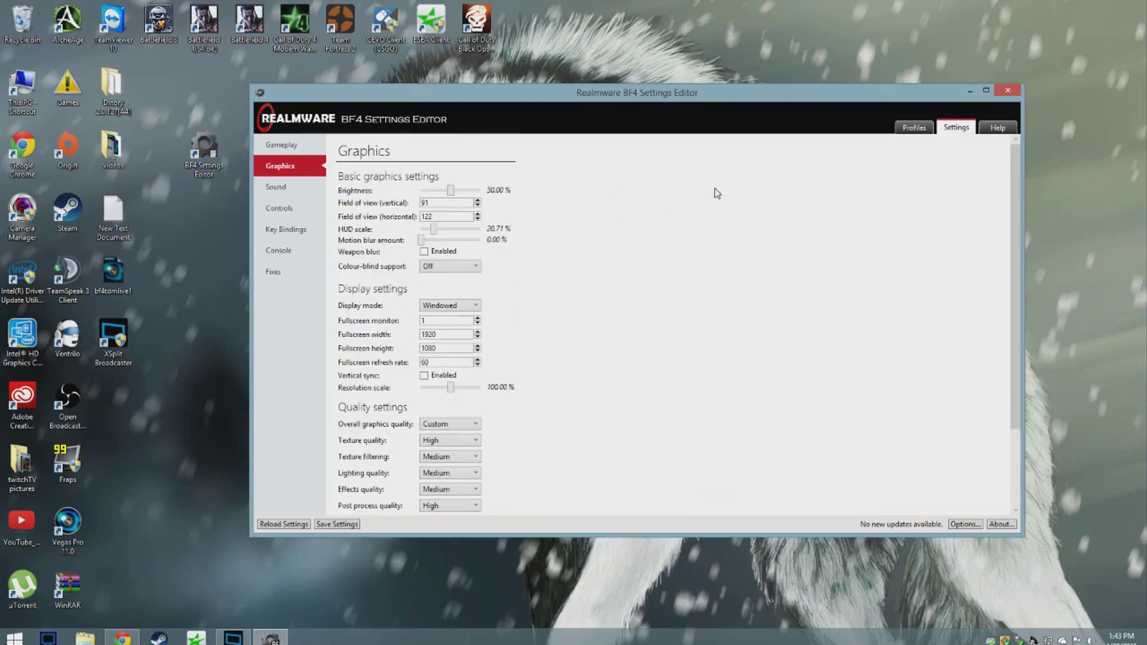
click(970, 91)
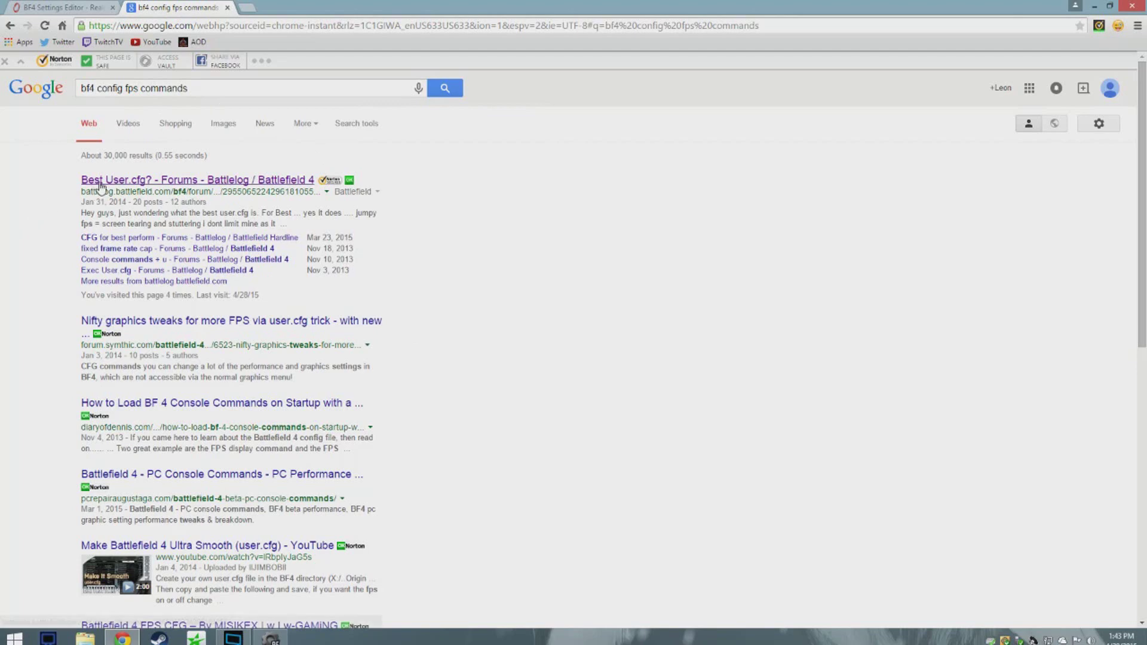
click(119, 178)
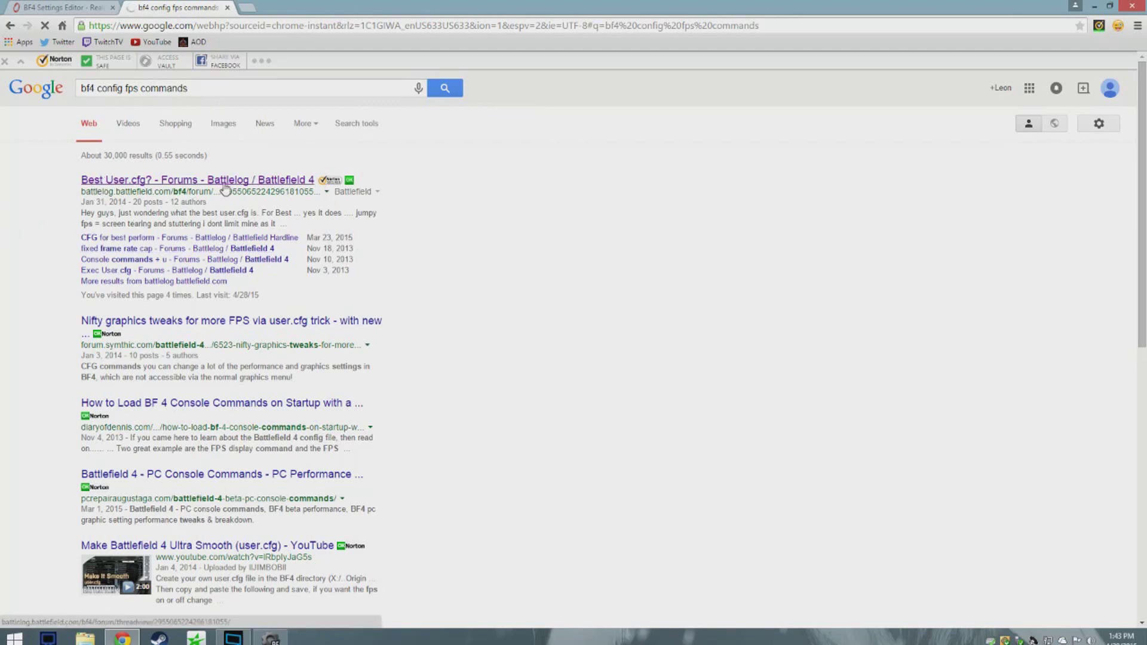
scroll(206, 196, down, 2)
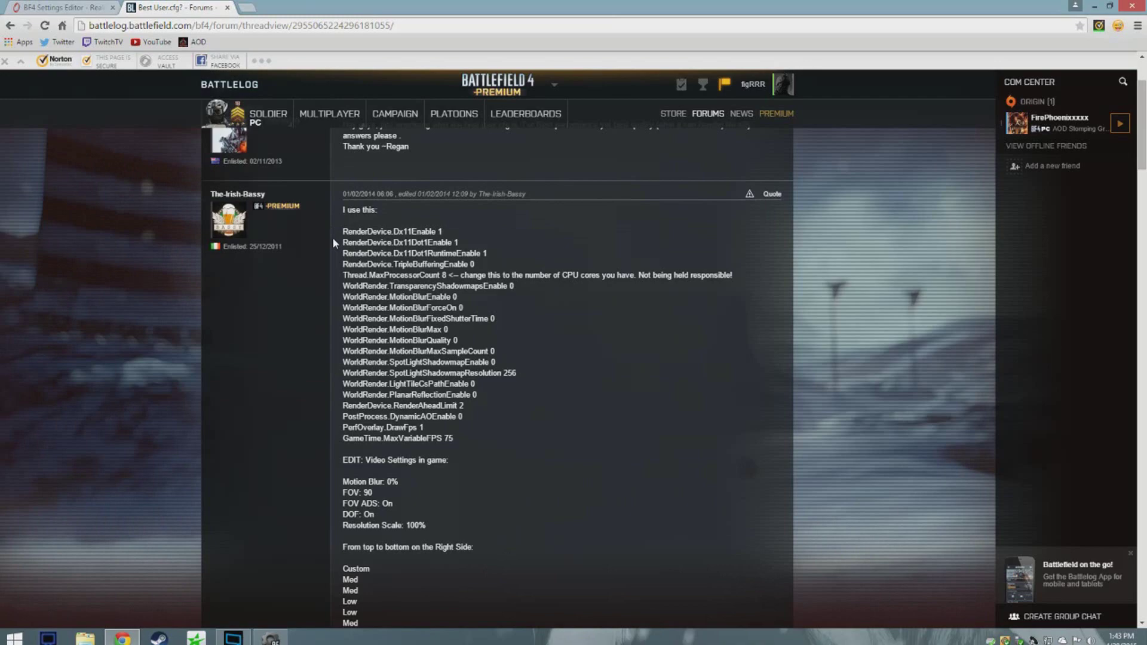
drag(339, 229, 470, 522)
click(467, 521)
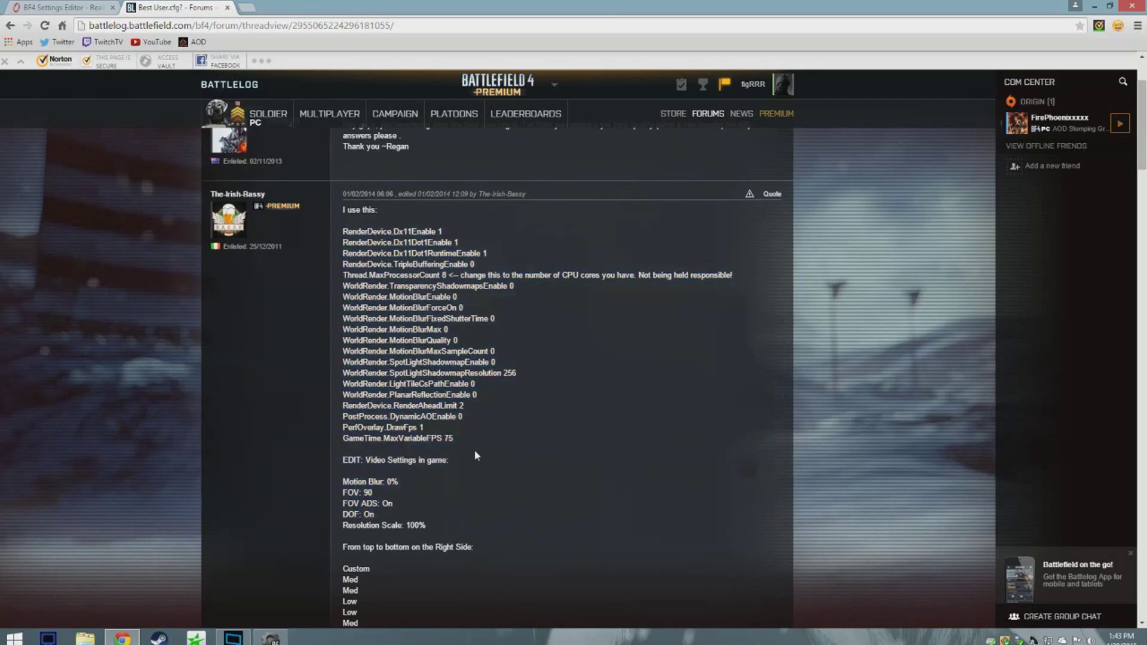
scroll(475, 453, down, 4)
scroll(475, 453, up, 6)
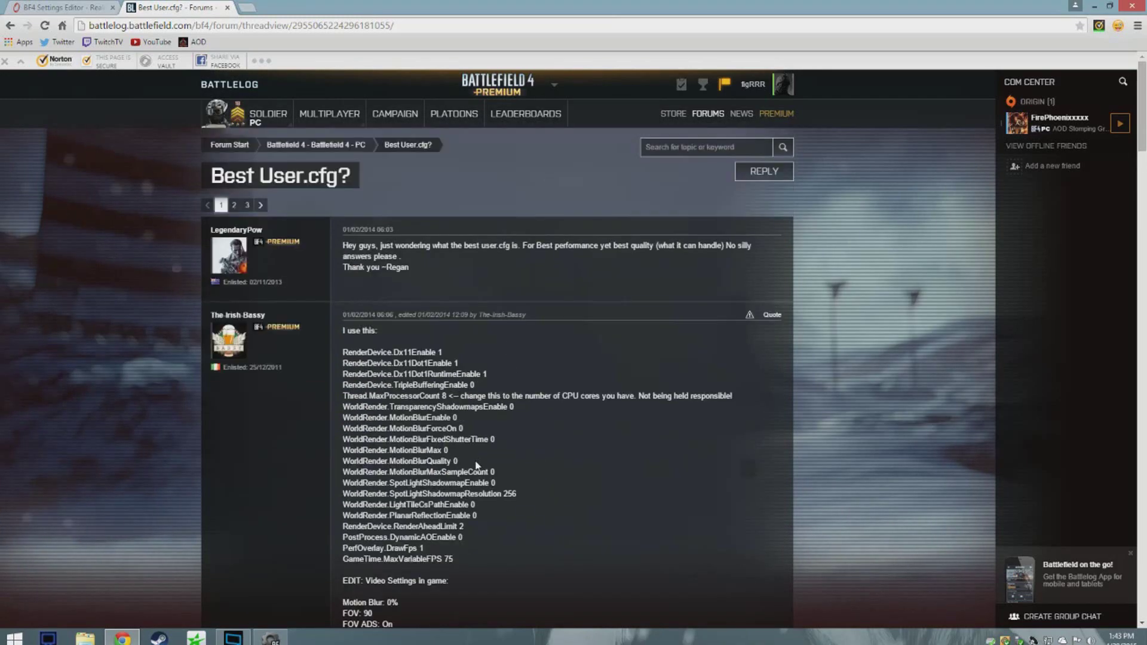
scroll(477, 458, down, 3)
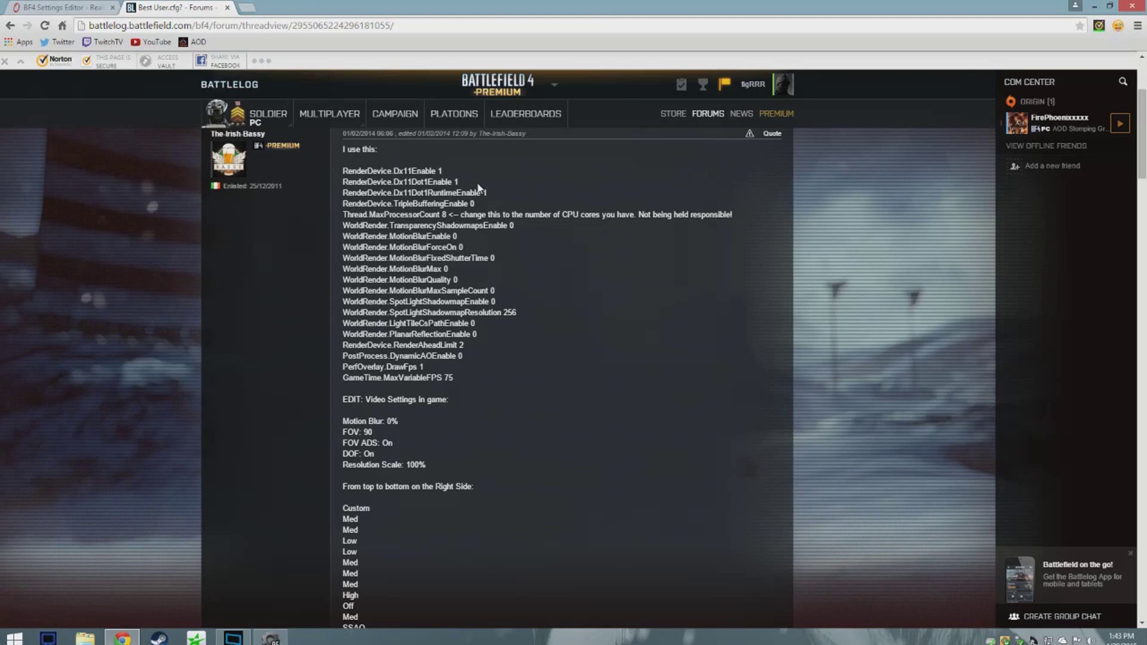
mouse_move(343, 160)
mouse_down()
mouse_move(489, 192)
mouse_move(329, 173)
mouse_move(343, 171)
mouse_up()
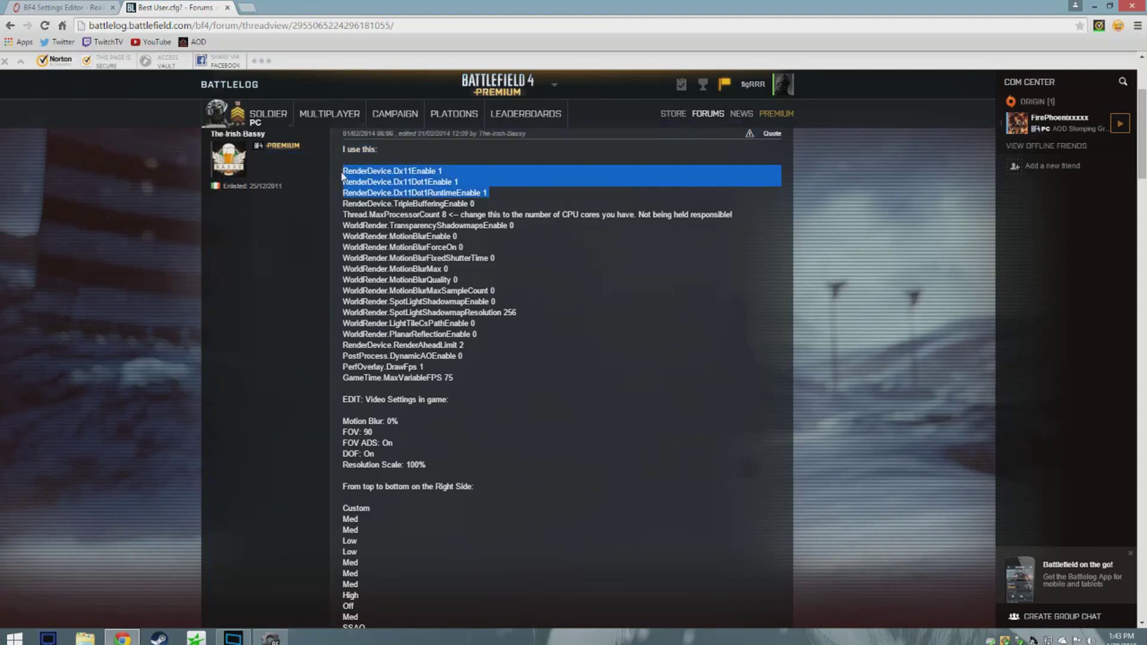
click(400, 332)
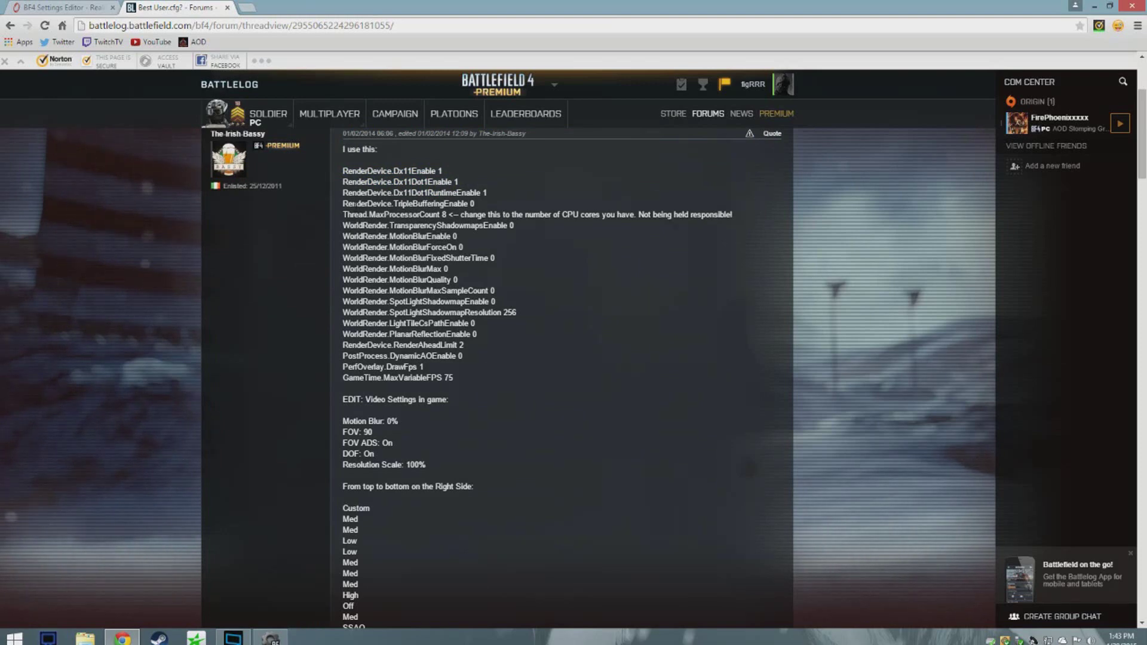
drag(476, 204, 343, 203)
click(363, 204)
drag(341, 239, 494, 291)
click(494, 291)
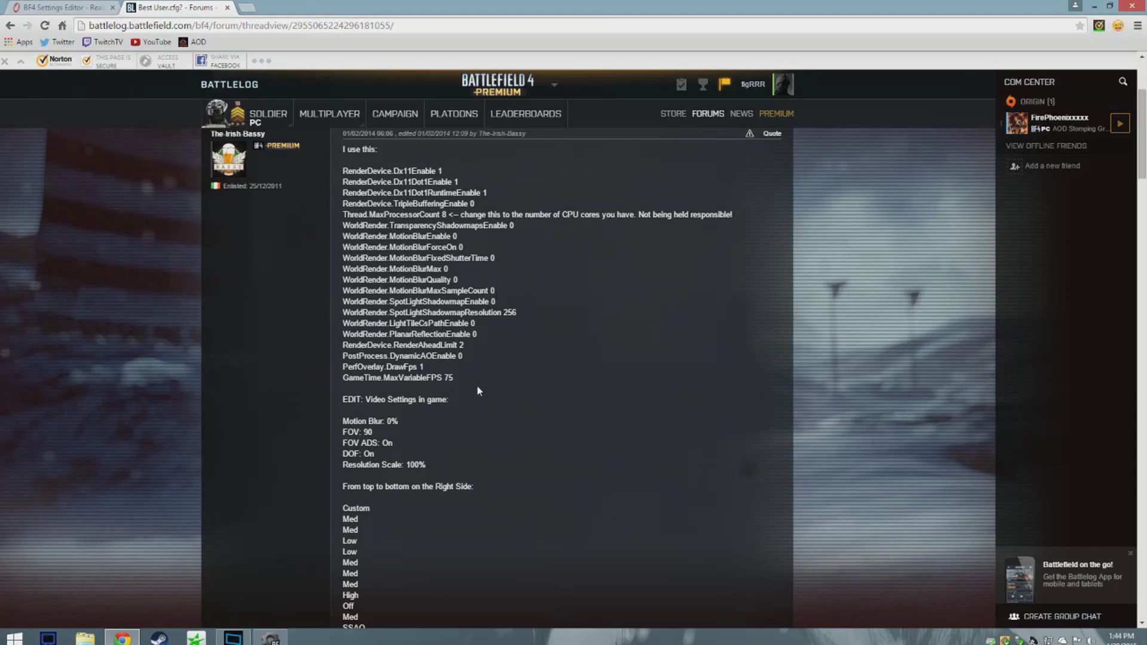
drag(403, 345, 776, 347)
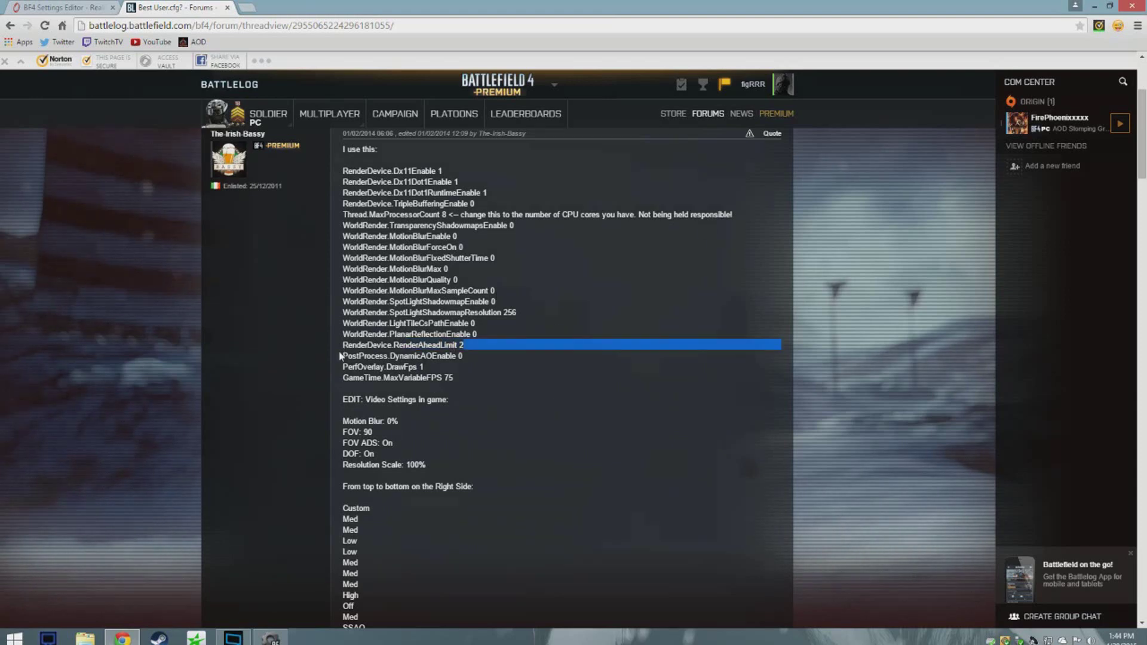
click(486, 348)
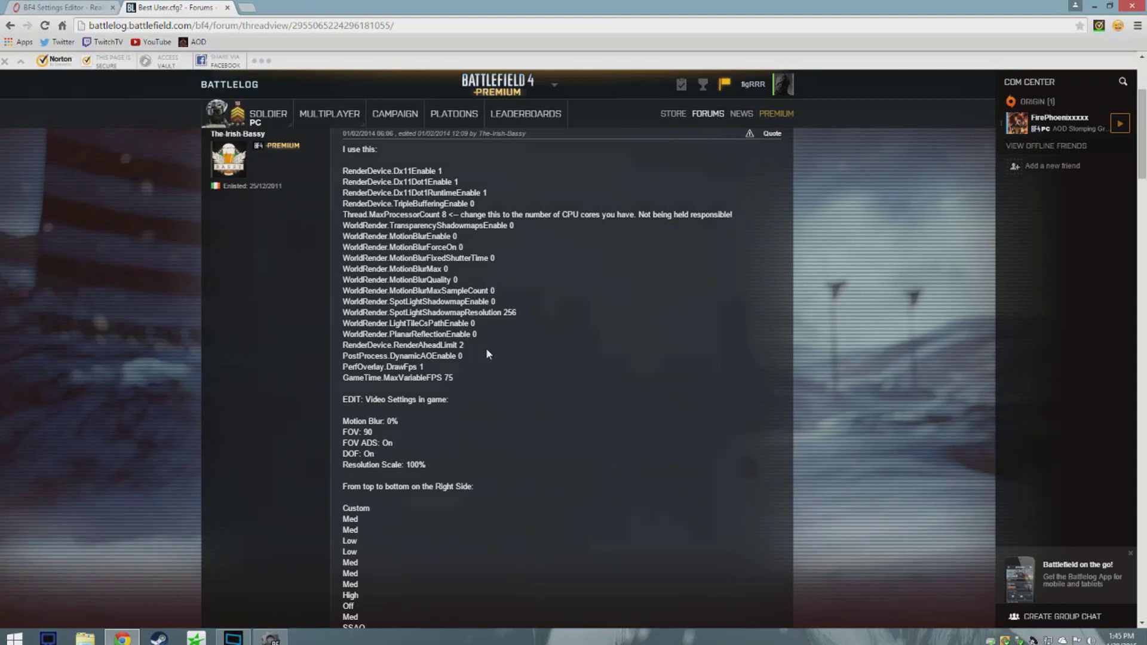
mouse_move(475, 345)
mouse_down()
mouse_move(361, 345)
mouse_move(343, 334)
mouse_move(471, 346)
mouse_move(358, 128)
mouse_move(472, 349)
mouse_up()
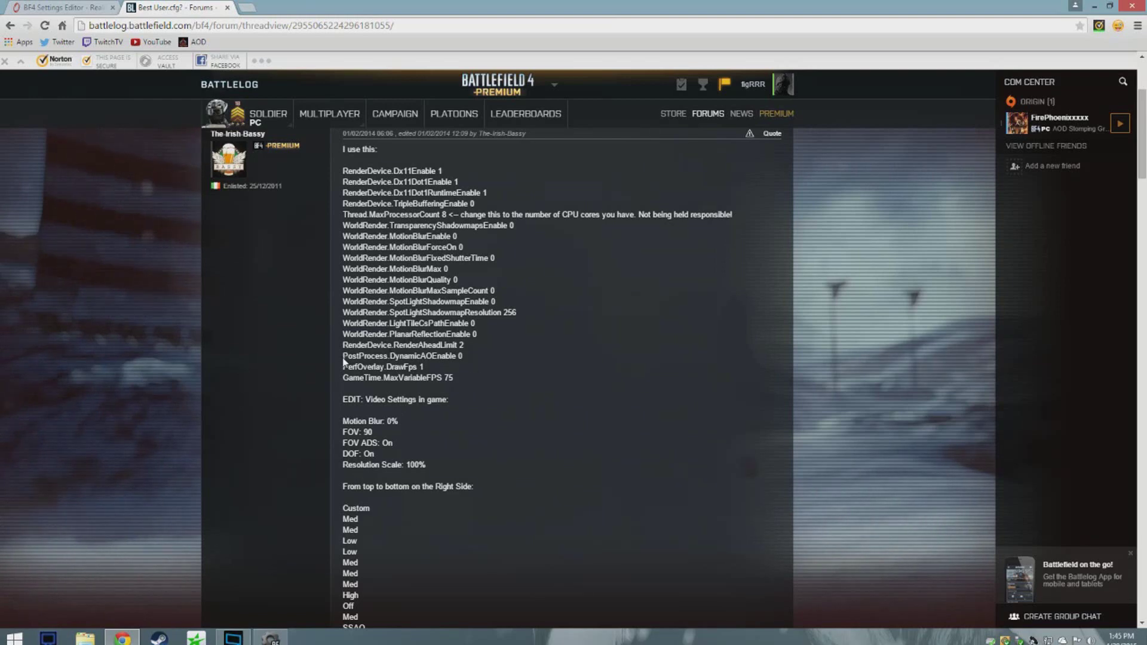
drag(344, 361, 464, 357)
click(529, 431)
scroll(530, 434, down, 1)
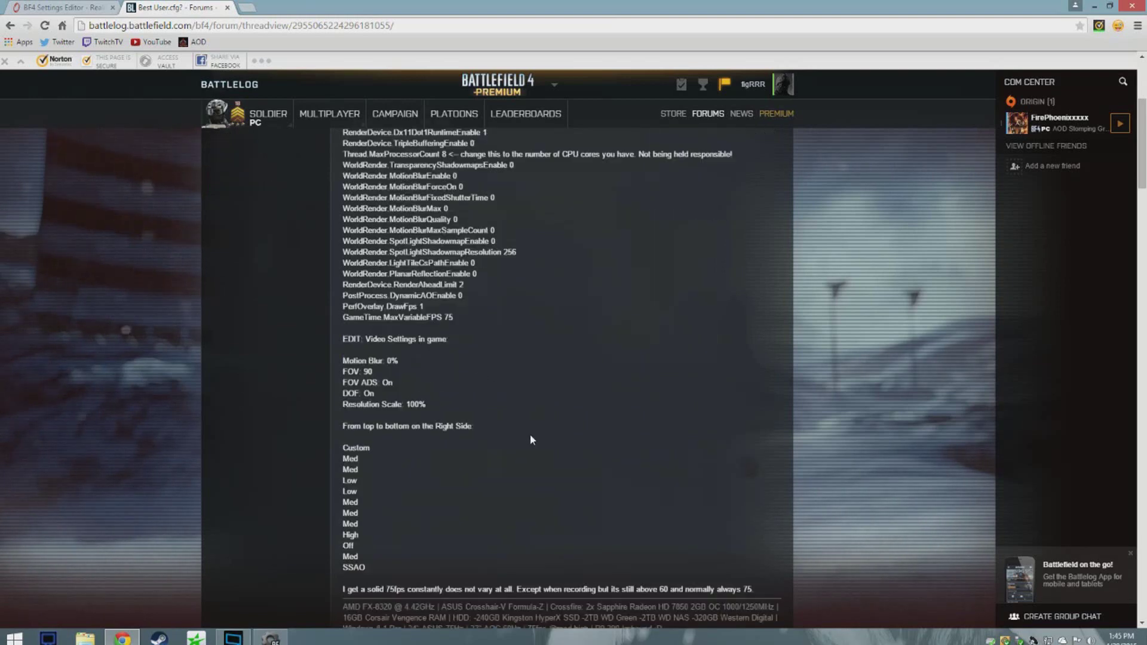
scroll(529, 434, down, 1)
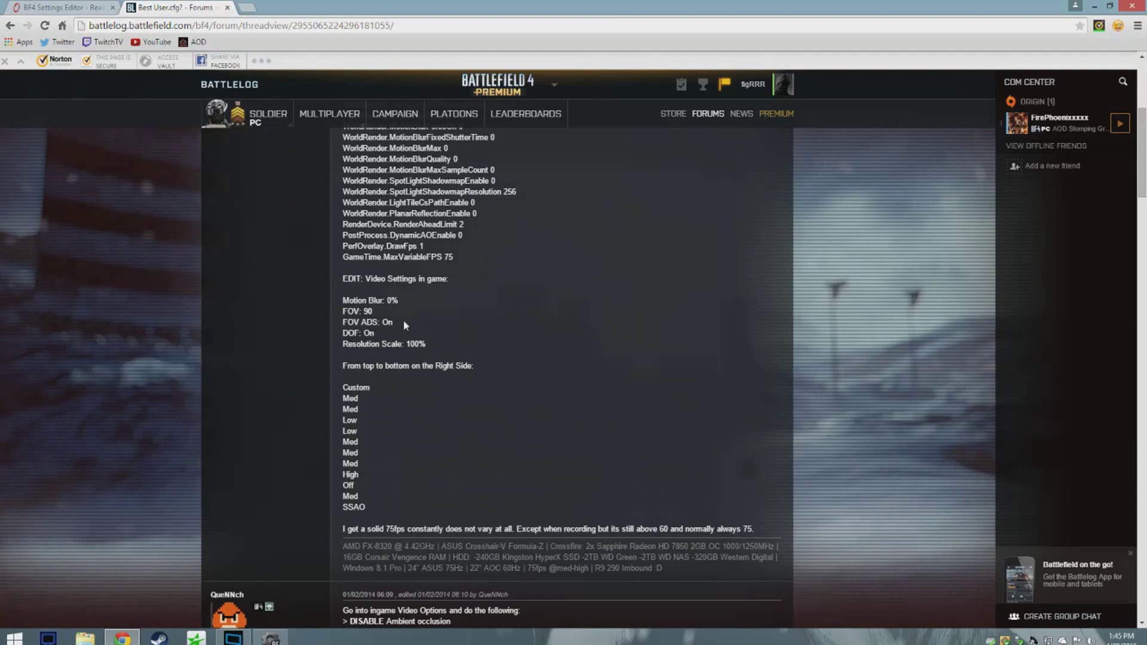
scroll(670, 354, up, 5)
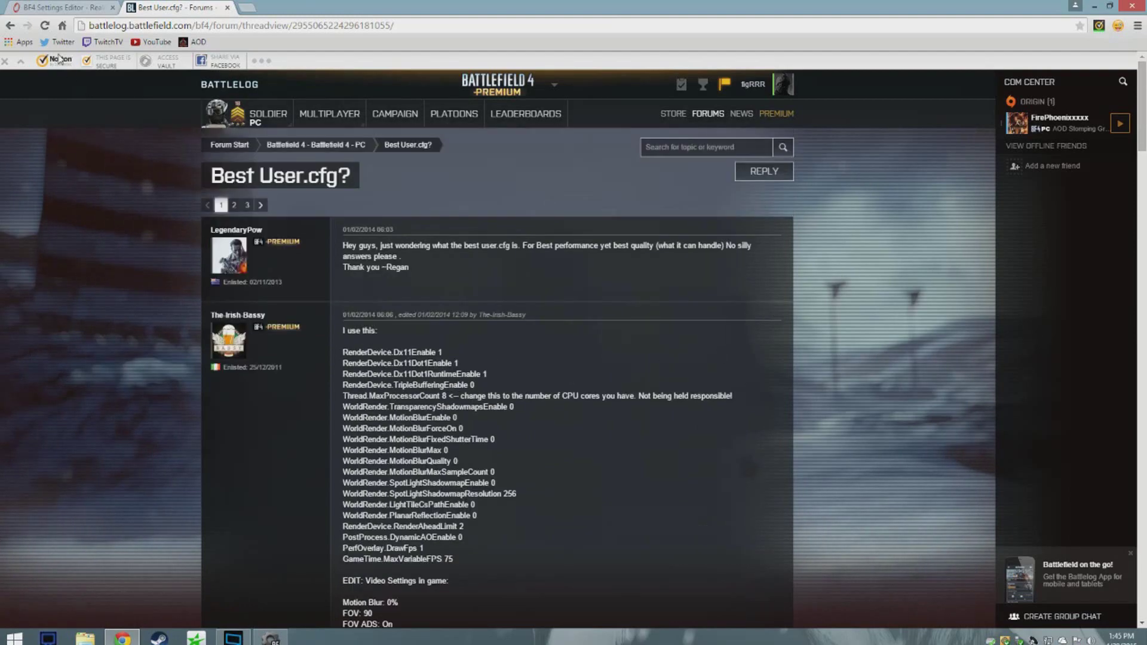
click(65, 7)
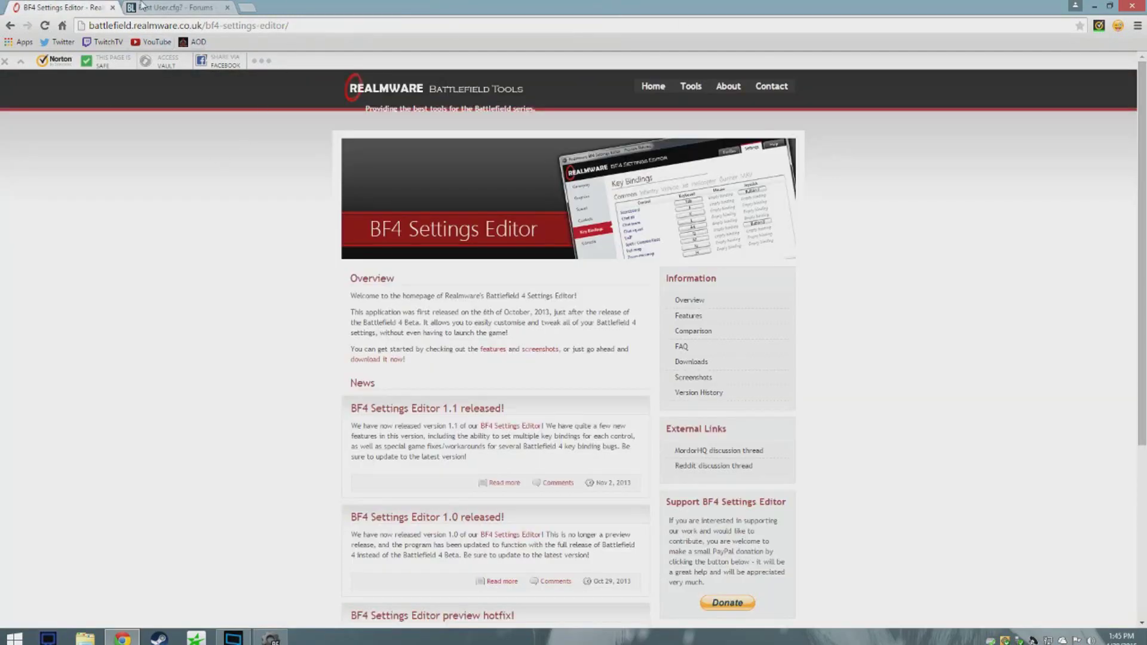
click(141, 6)
click(83, 8)
click(183, 6)
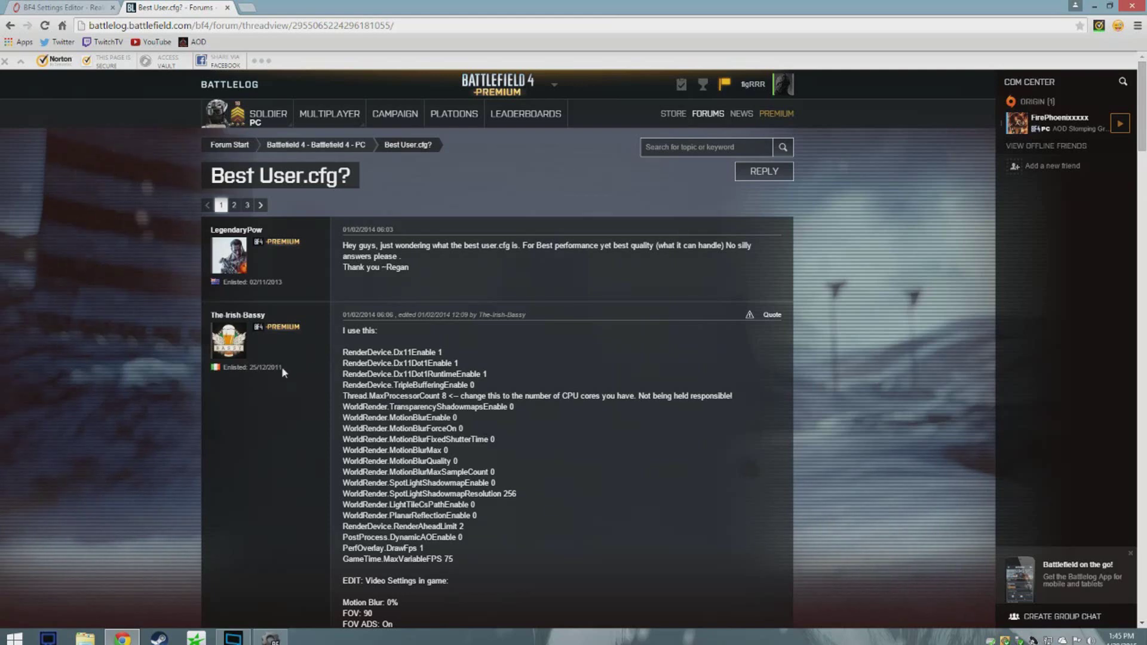
drag(281, 367, 249, 407)
click(249, 406)
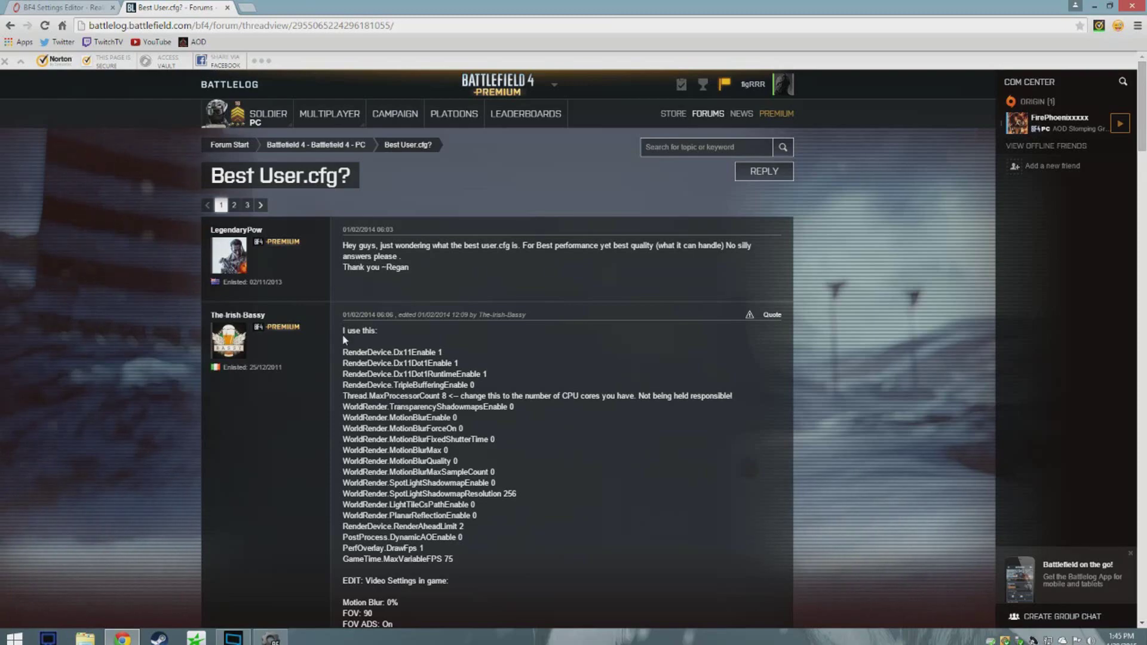
mouse_move(234, 638)
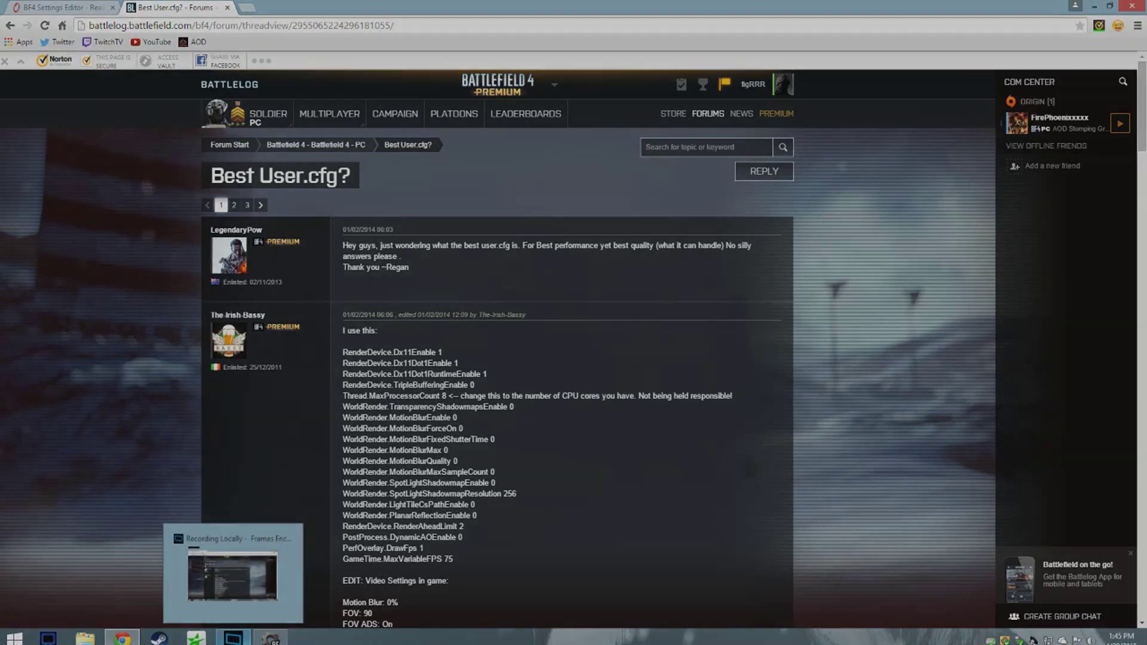